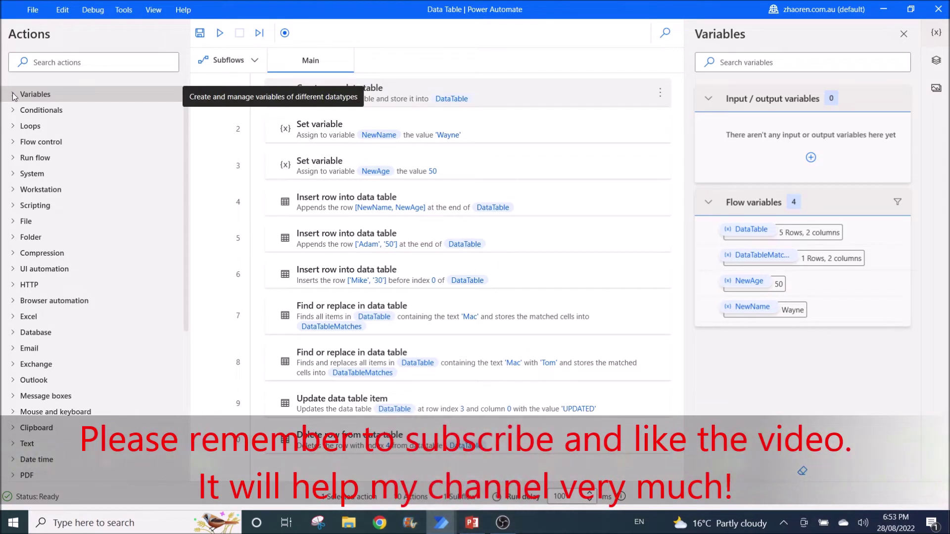
Expand Variables and open step 1's 'Create new data table' settings showing a 2×2 table
left_click(13, 94)
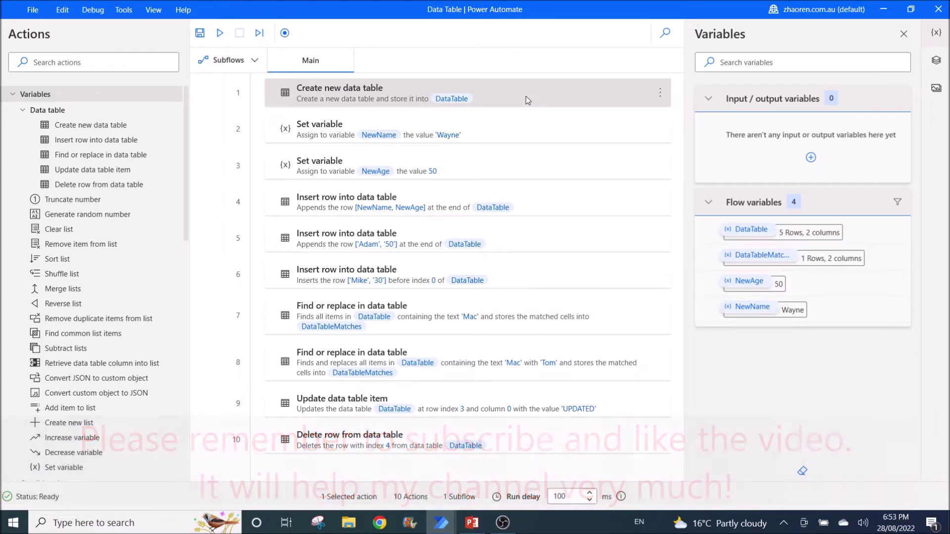
double_click(526, 100)
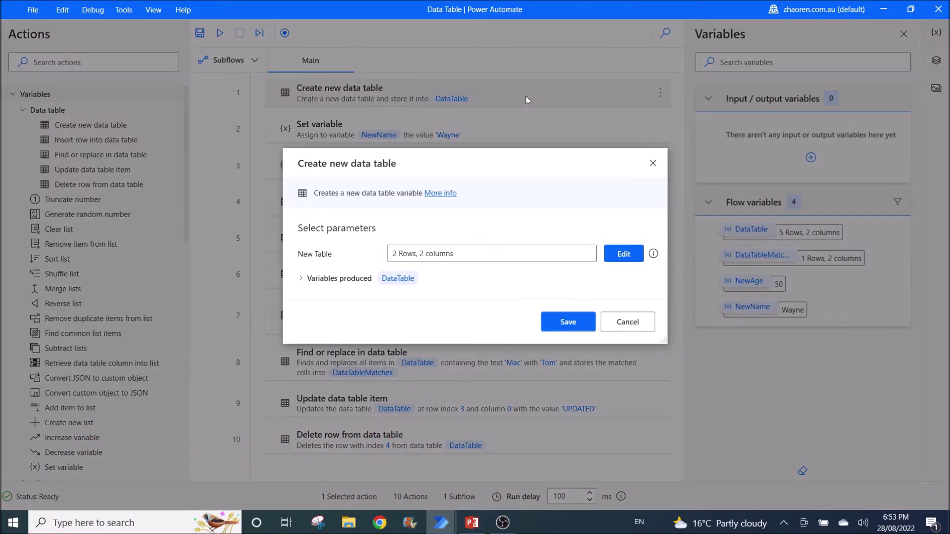
left_click(624, 254)
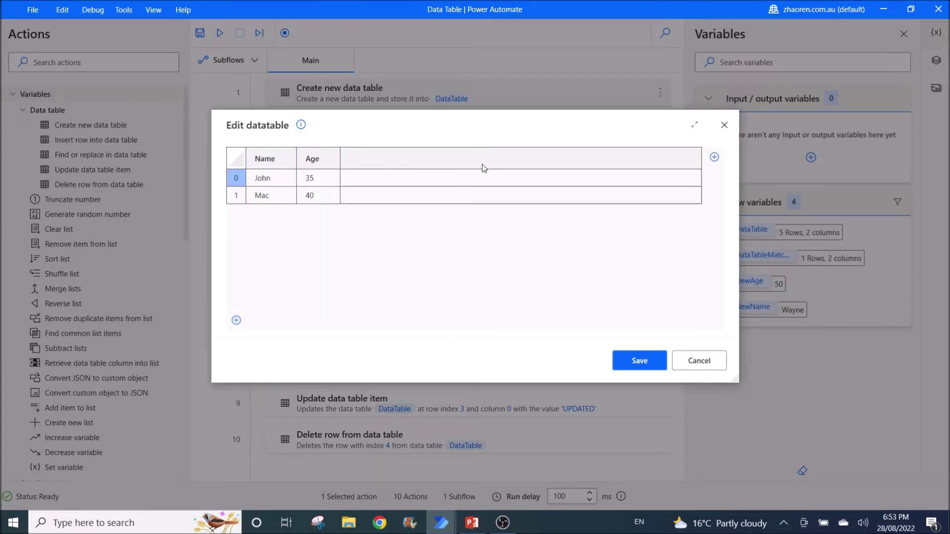
left_click(715, 159)
double_click(353, 159)
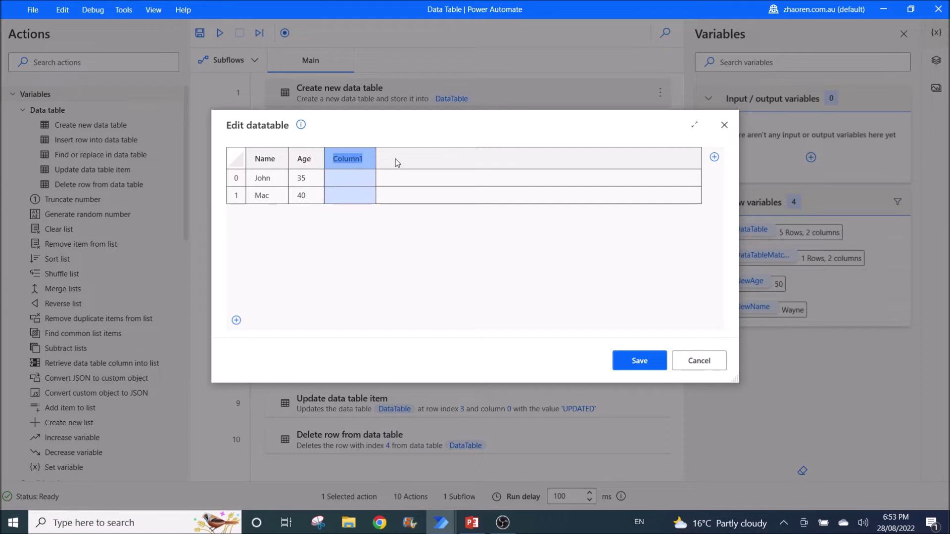
type("RE")
type("name")
left_click(346, 181)
type("e")
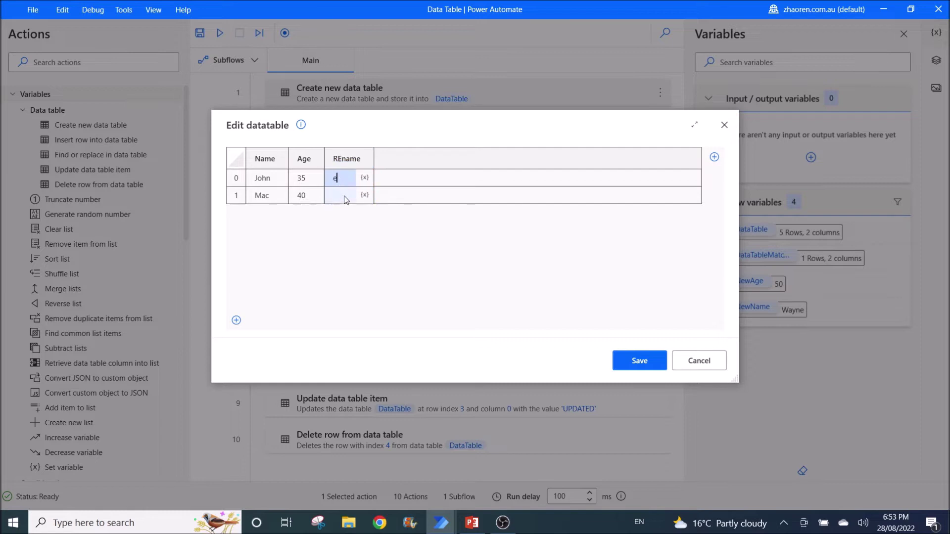
left_click(345, 197)
type("ee")
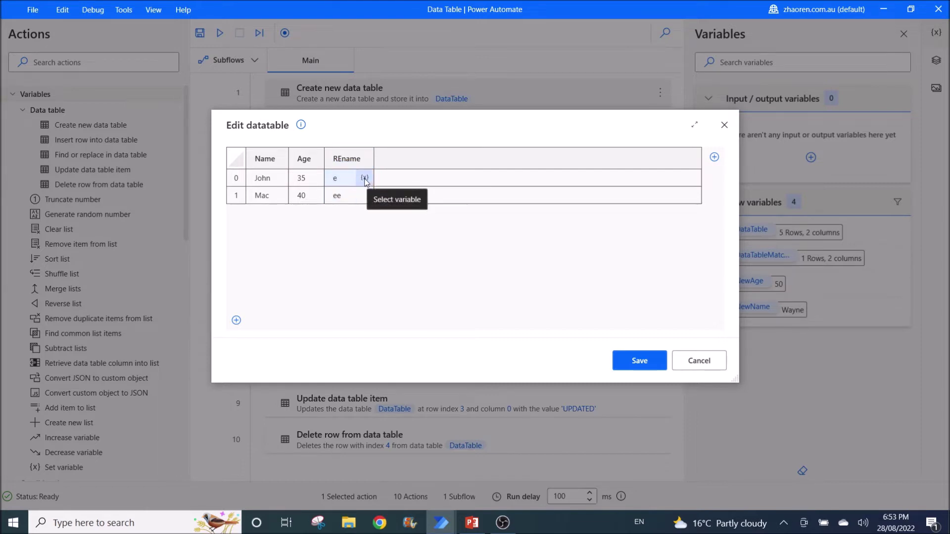
left_click(365, 178)
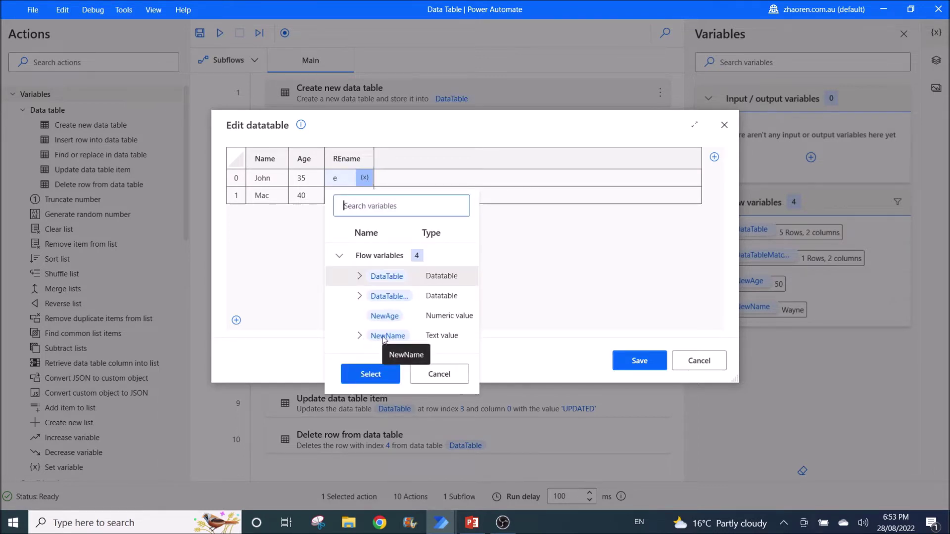
left_click(349, 182)
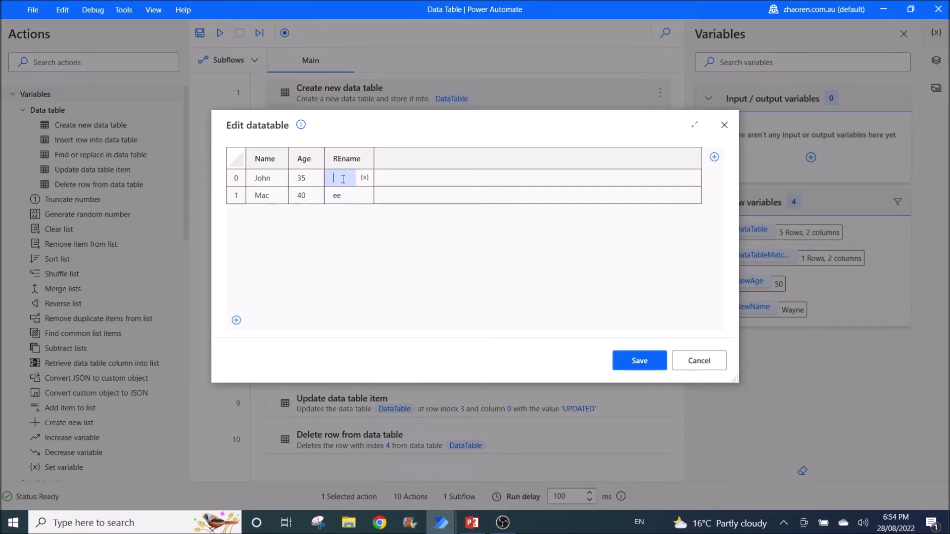
key("BackSpace")
left_click(364, 179)
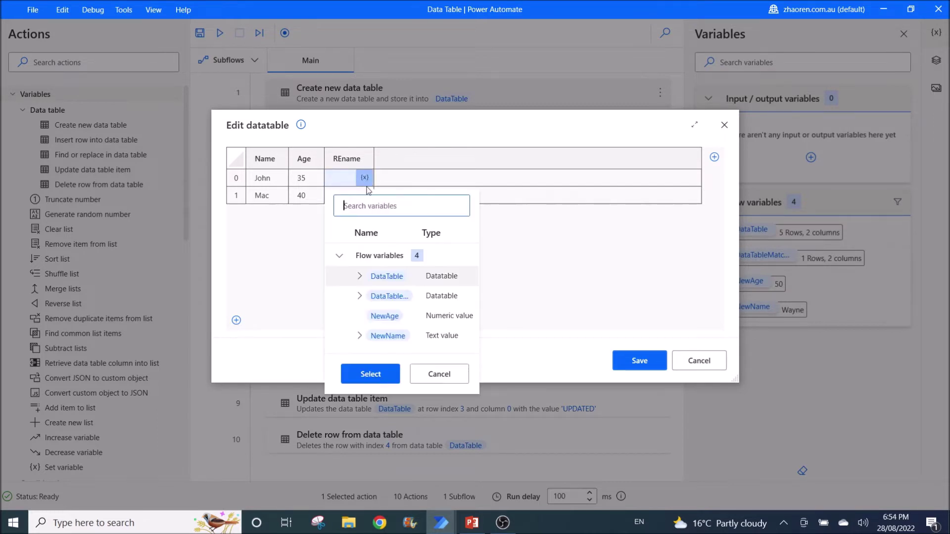
double_click(398, 336)
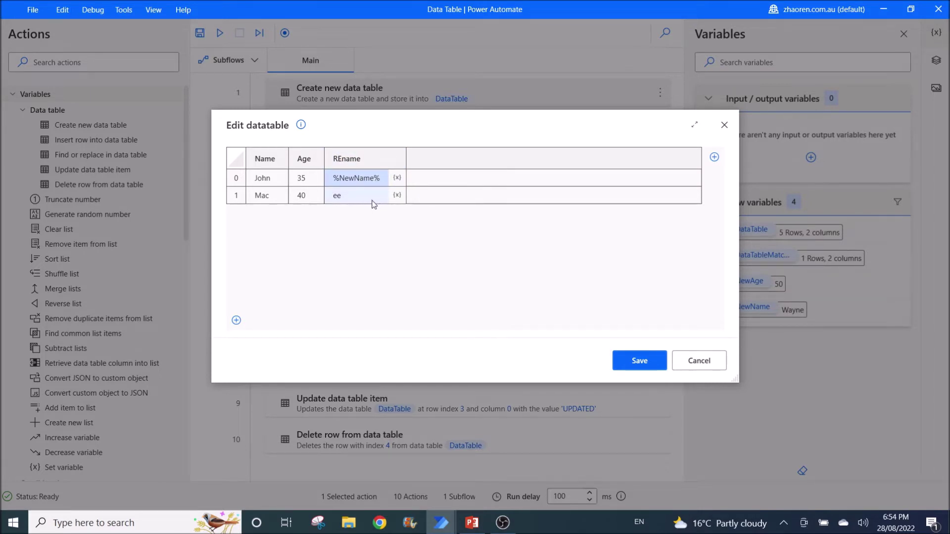
left_click(236, 321)
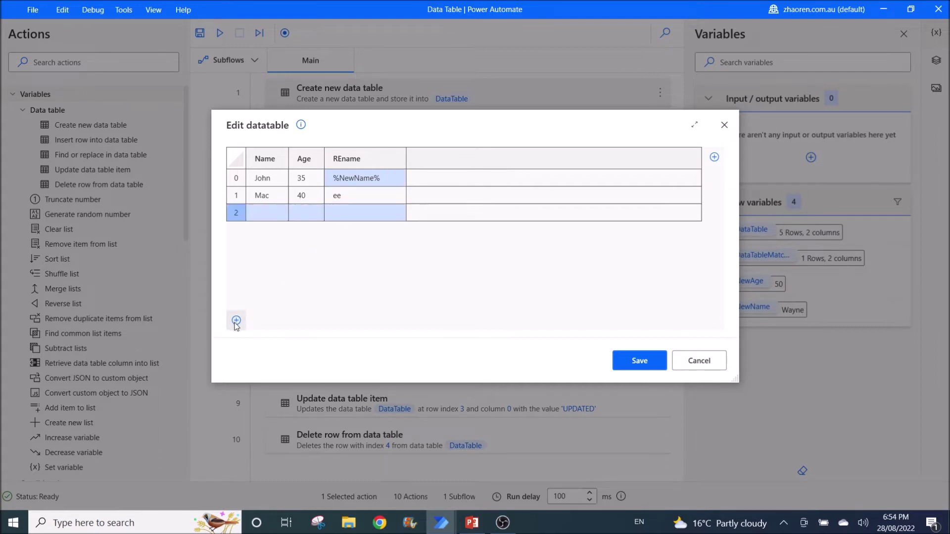
left_click(237, 321)
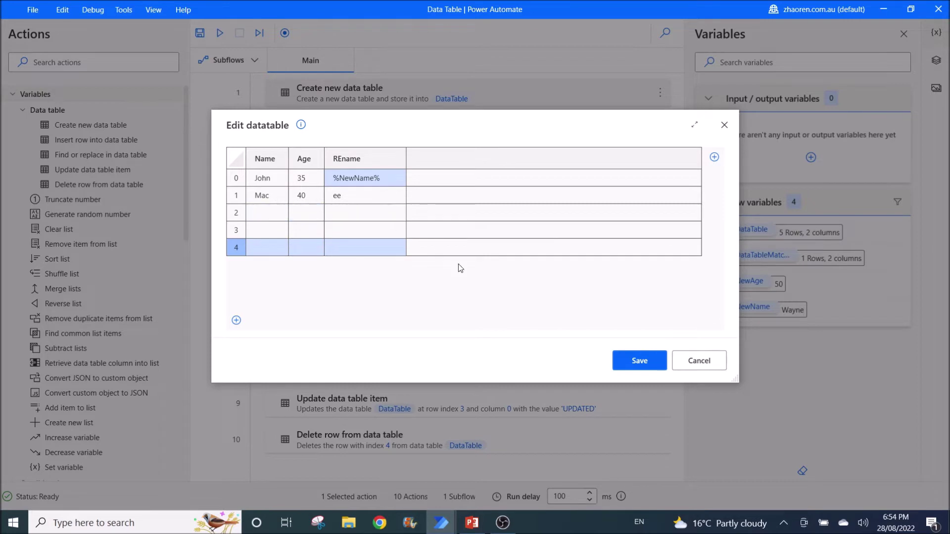
left_click(701, 363)
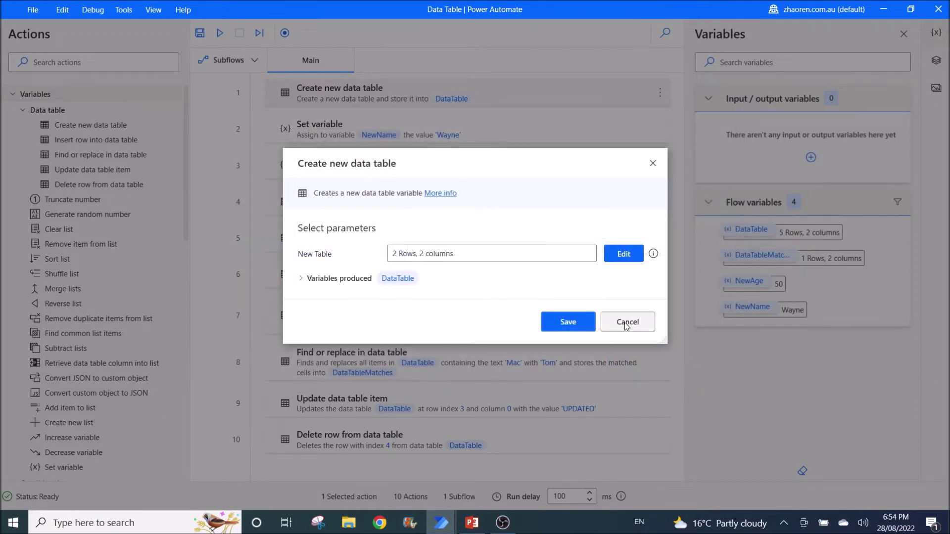
left_click(627, 323)
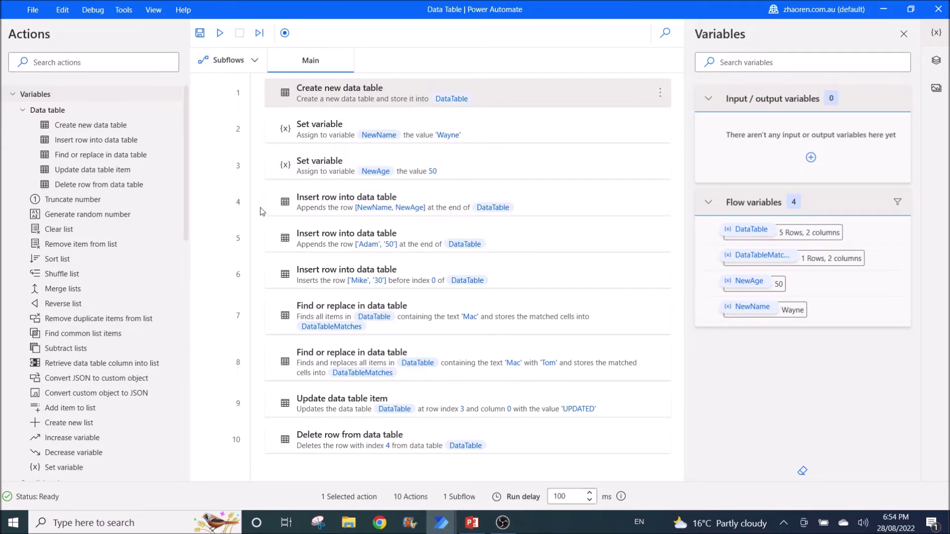
mouse_move(447, 208)
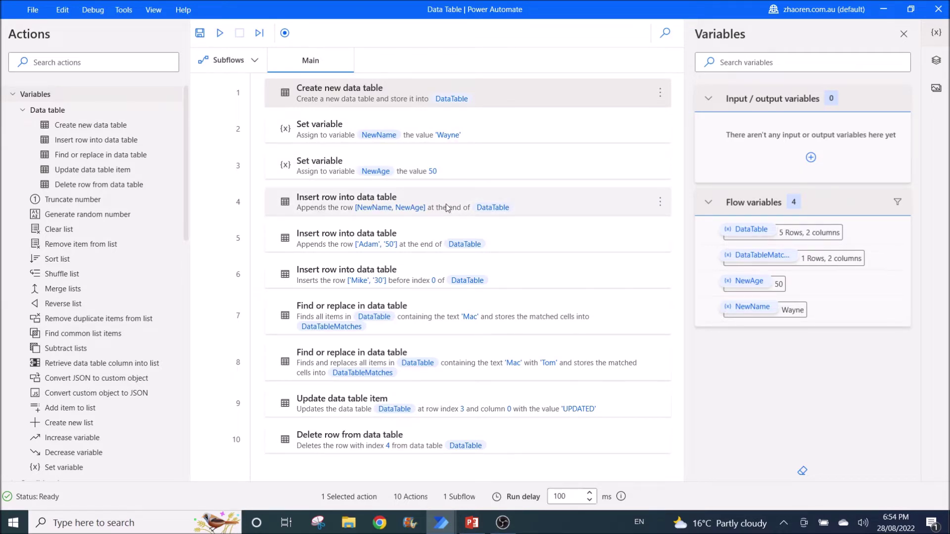
Review the row 4 insert step appending to DataTable's end, then cancel it
double_click(445, 208)
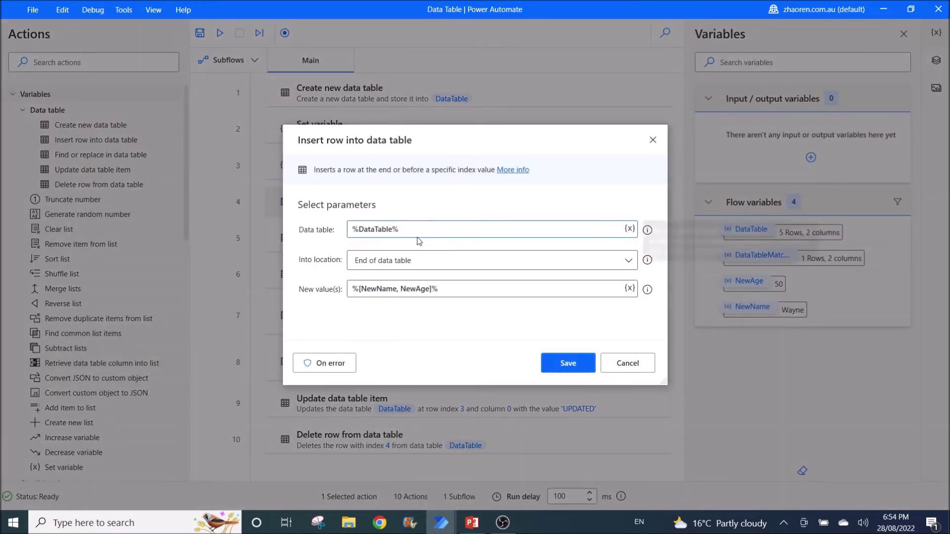
mouse_move(647, 260)
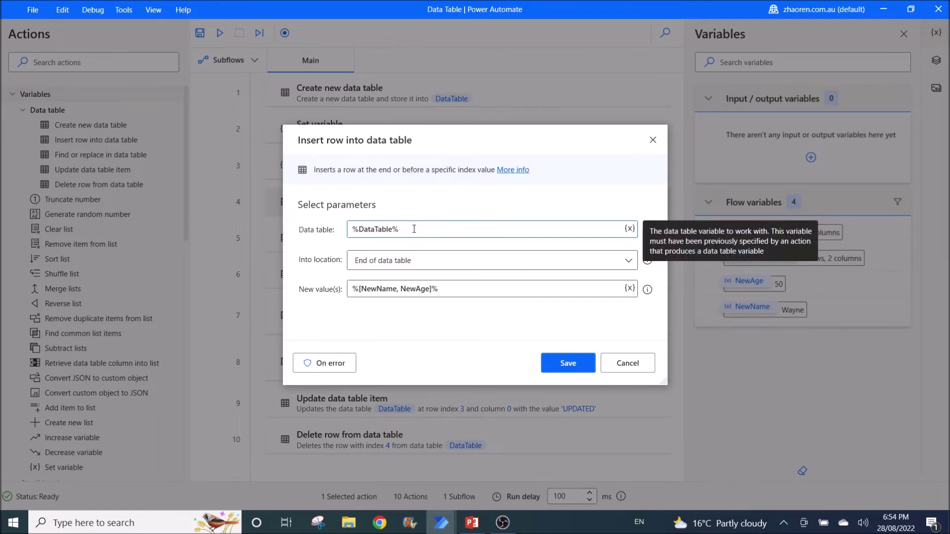
left_click(381, 265)
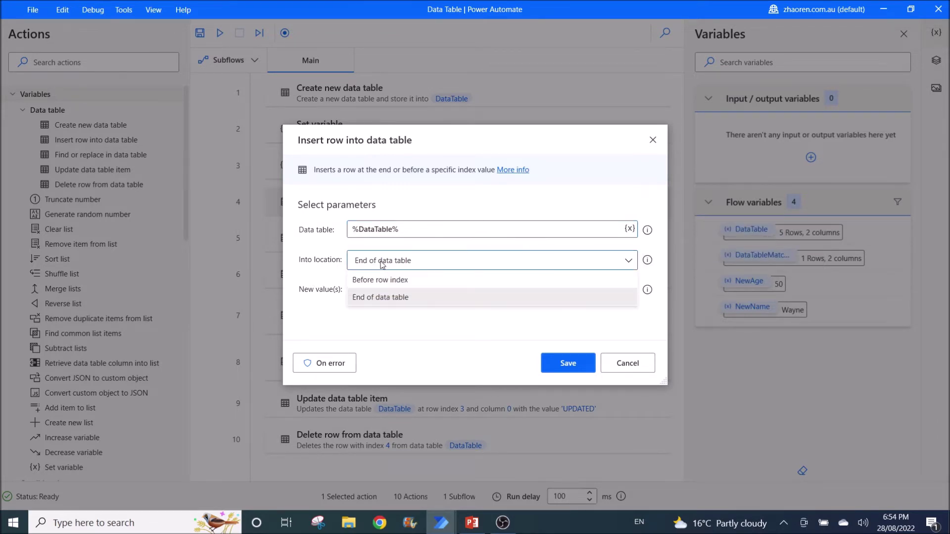
left_click(410, 304)
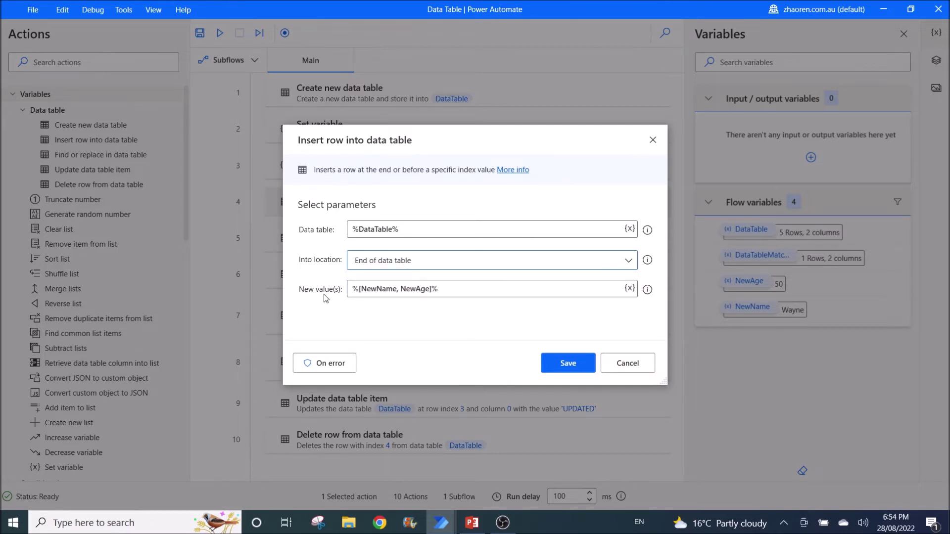
left_click_drag(439, 289, 313, 292)
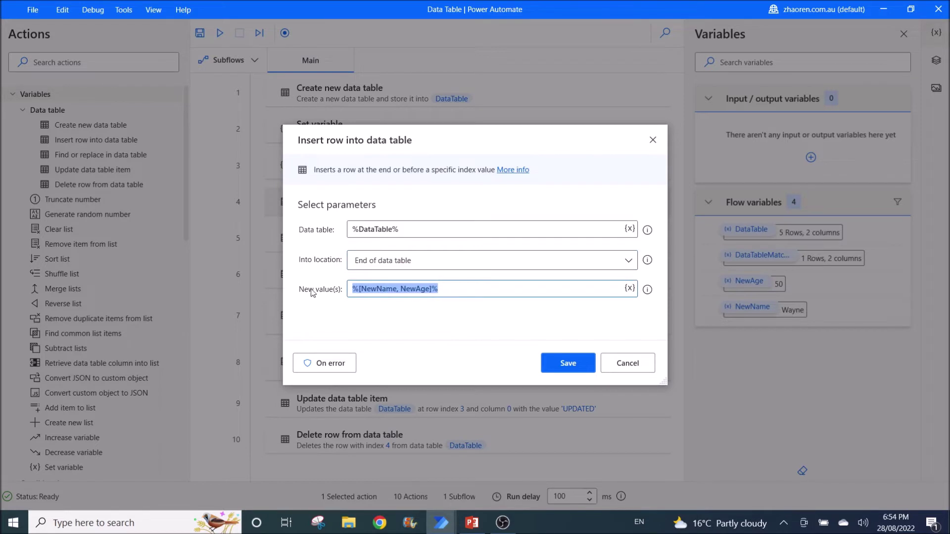
left_click(363, 289)
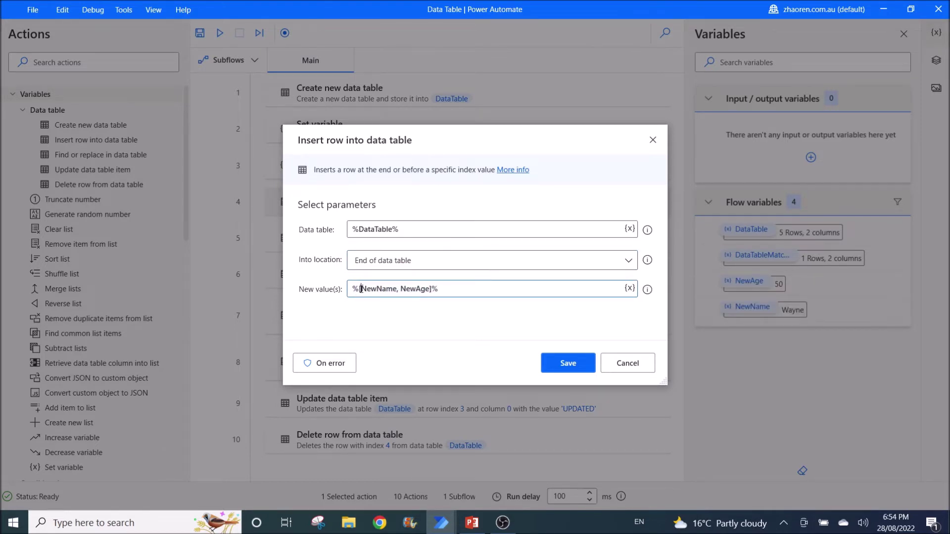
left_click_drag(362, 289, 431, 289)
left_click(627, 365)
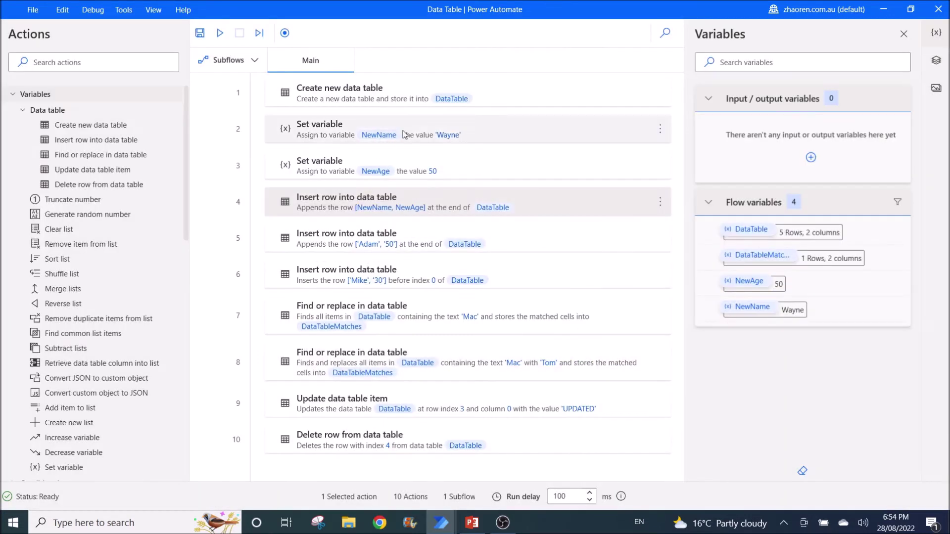
Reopen the row 4 insert step and highlight the NewName and NewAge values
double_click(436, 208)
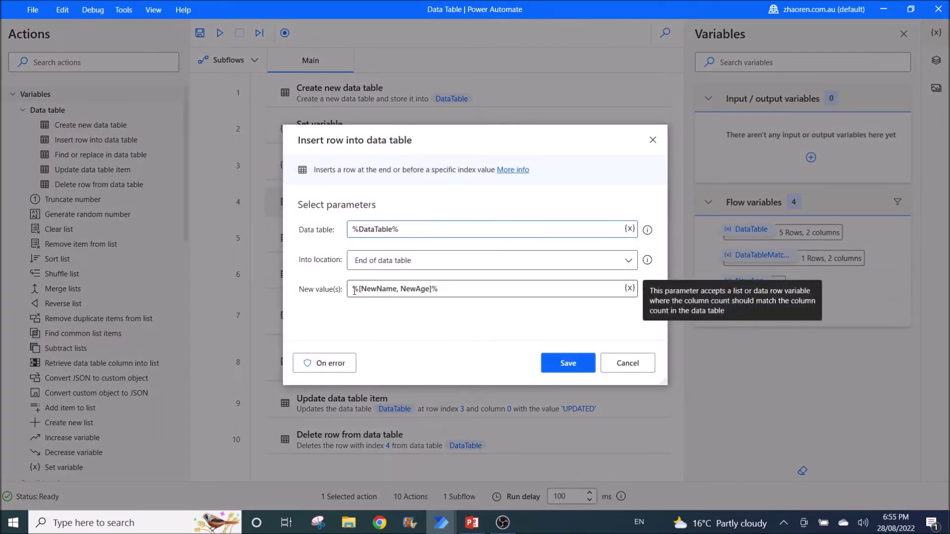
left_click_drag(354, 290, 396, 290)
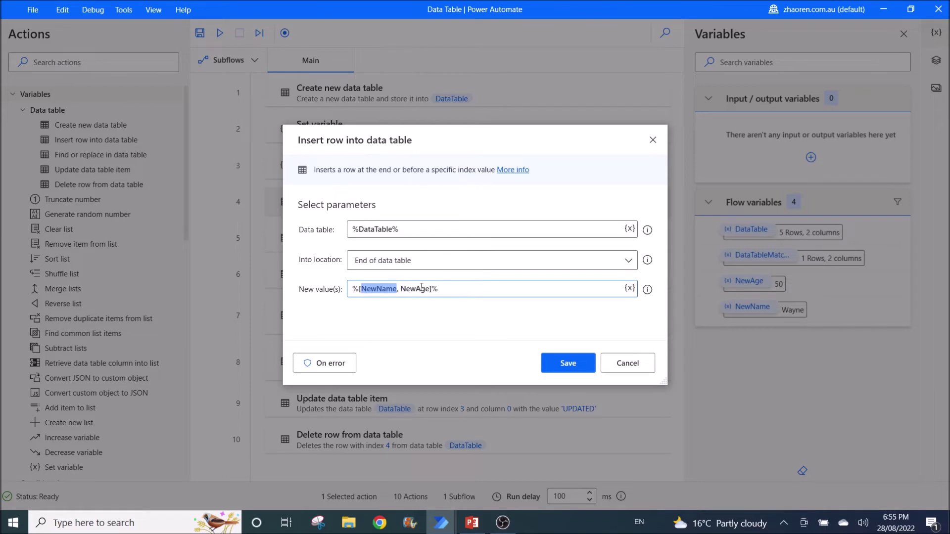
left_click(376, 290)
left_click_drag(361, 290, 425, 296)
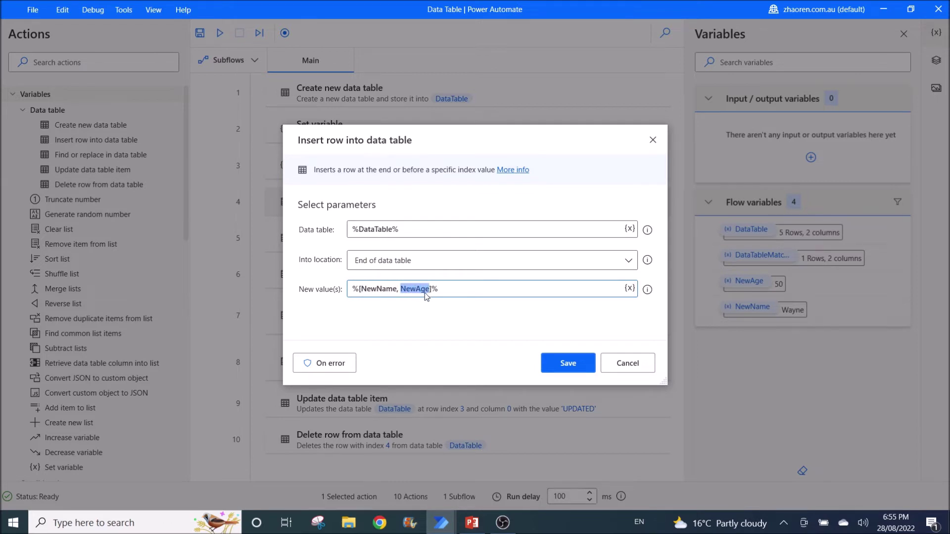
left_click(430, 291)
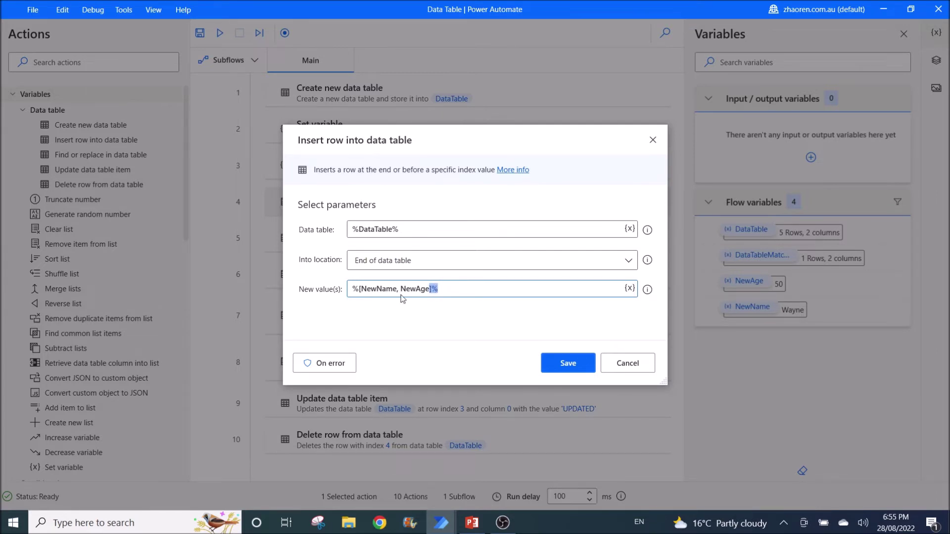
left_click_drag(396, 289, 363, 289)
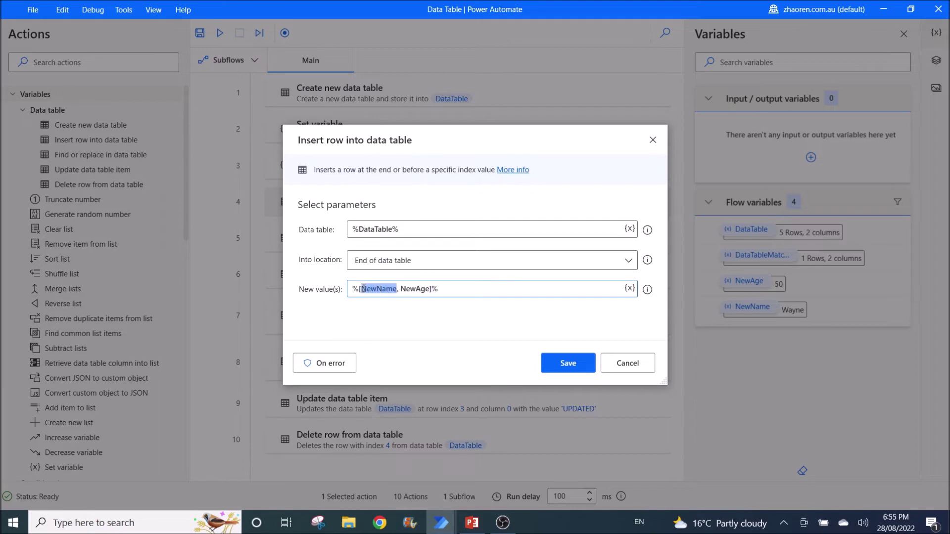
Try 'Mike', '50' as new values, discard them, and open the 'Adam', '50' step
key("Delete")
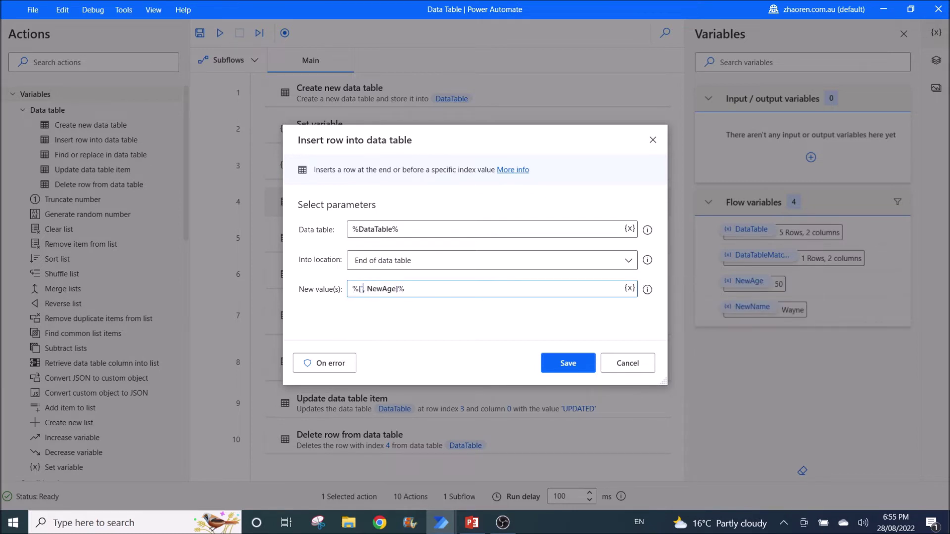
type("'M")
type("a")
key("BackSpace")
type("ike'")
key("BackSpace")
key("BackSpace")
key("BackSpace")
key("BackSpace")
key("BackSpace")
type("5")
type("0")
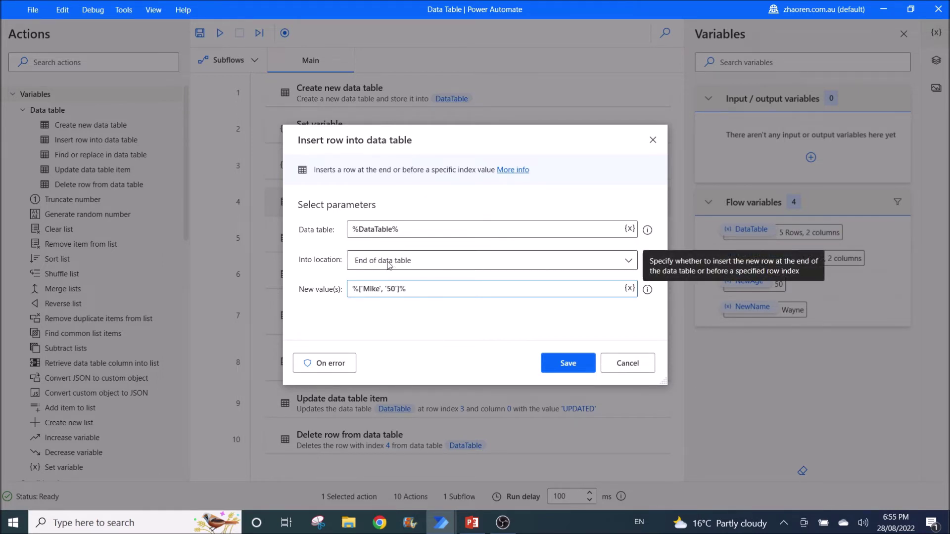
left_click(629, 365)
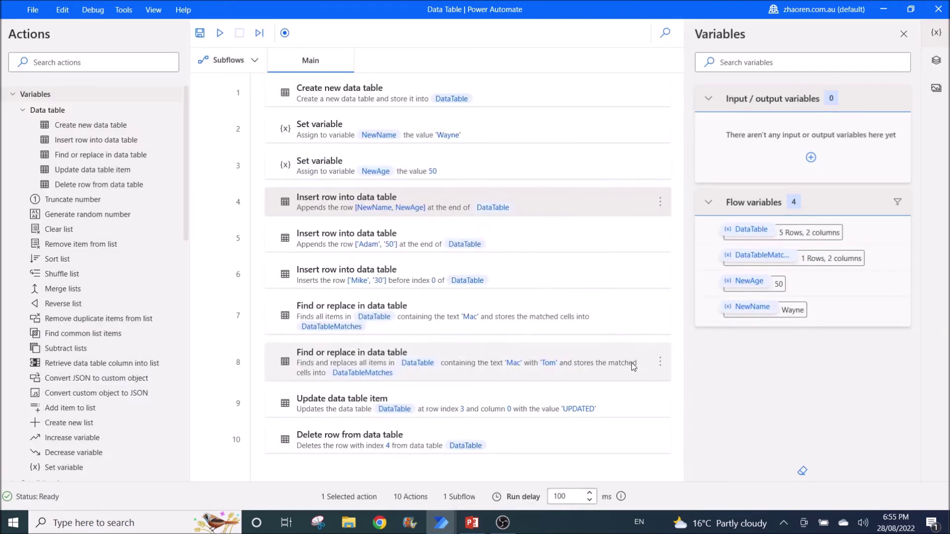
double_click(527, 246)
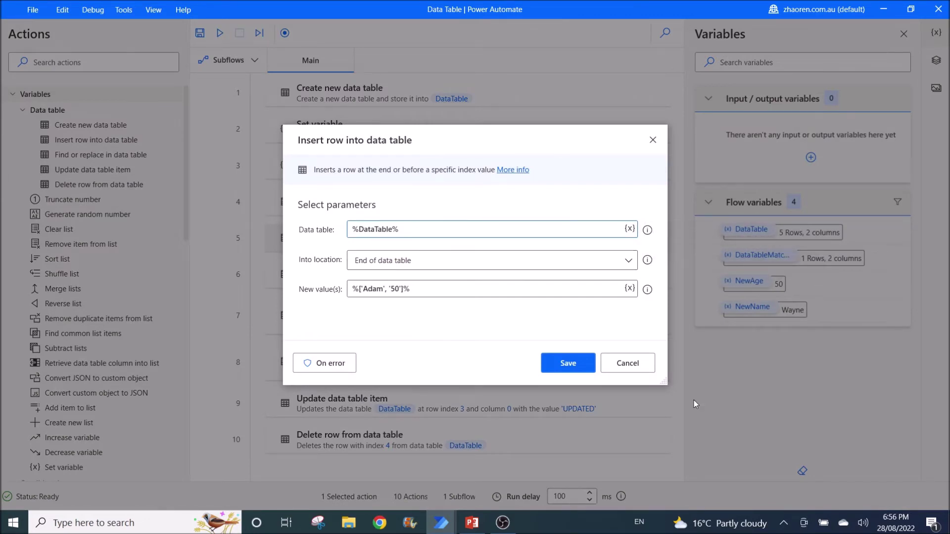
Close the Adam step and review the step inserting ['Mike', '30'] before row index 0
left_click(627, 363)
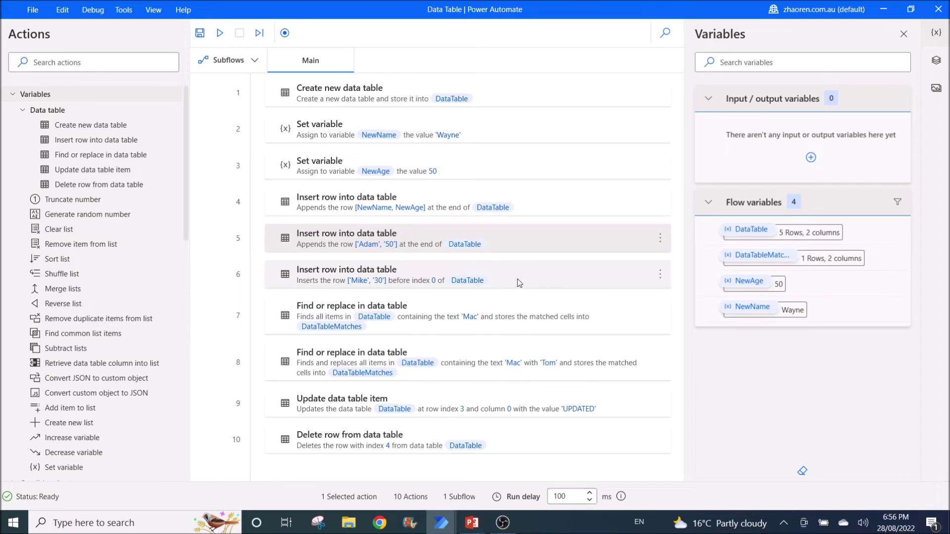
double_click(518, 282)
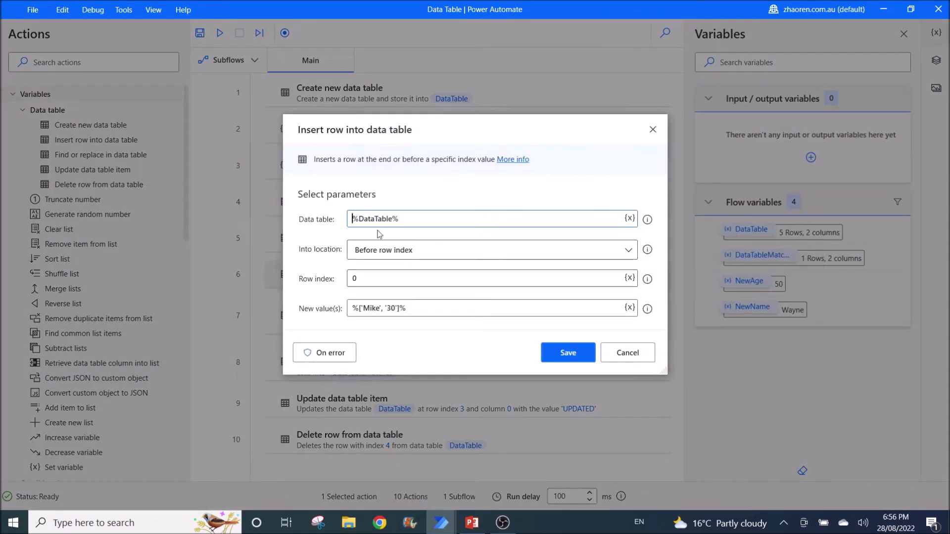
left_click(396, 253)
left_click(613, 352)
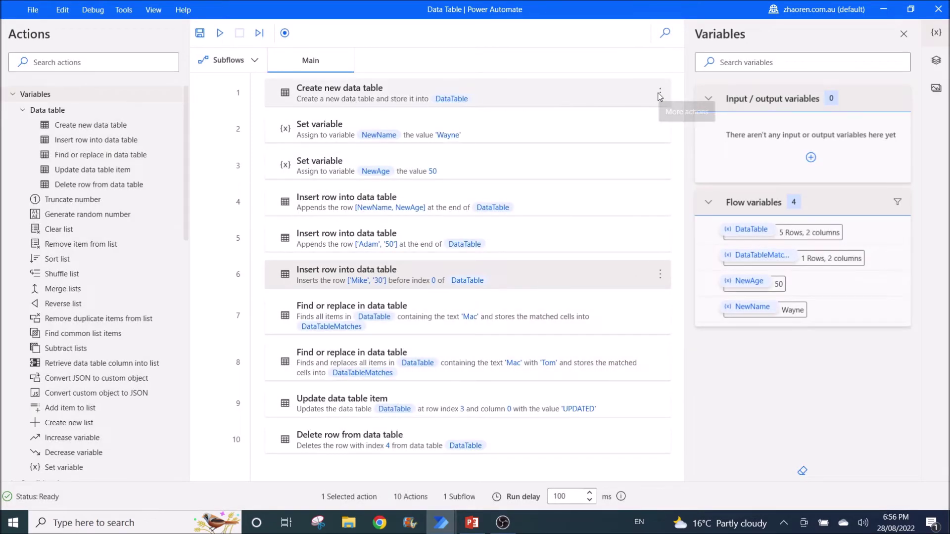
left_click(660, 93)
left_click(592, 99)
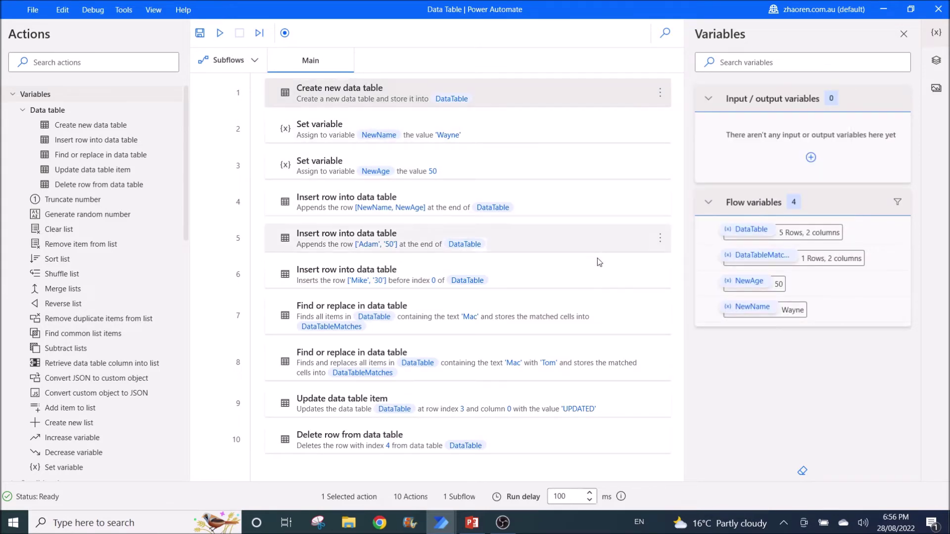
double_click(617, 99)
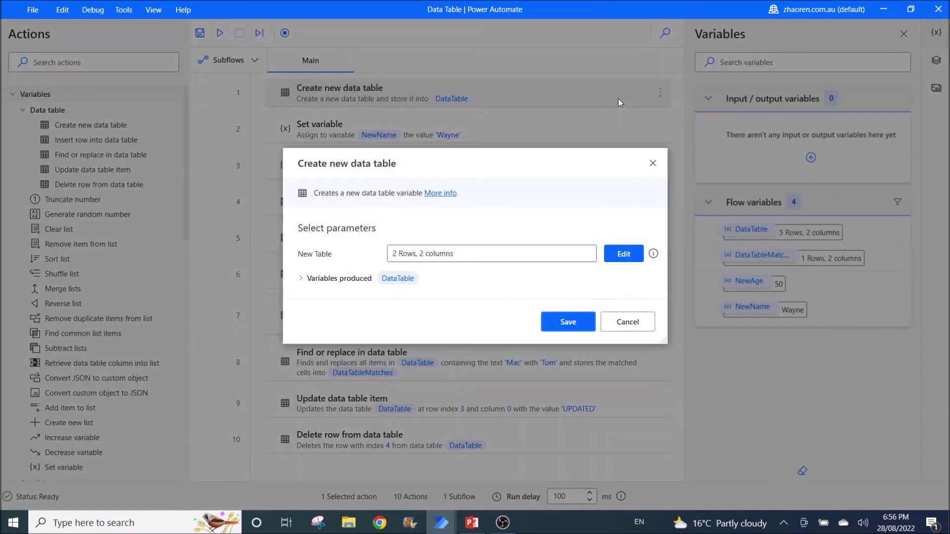
left_click(621, 249)
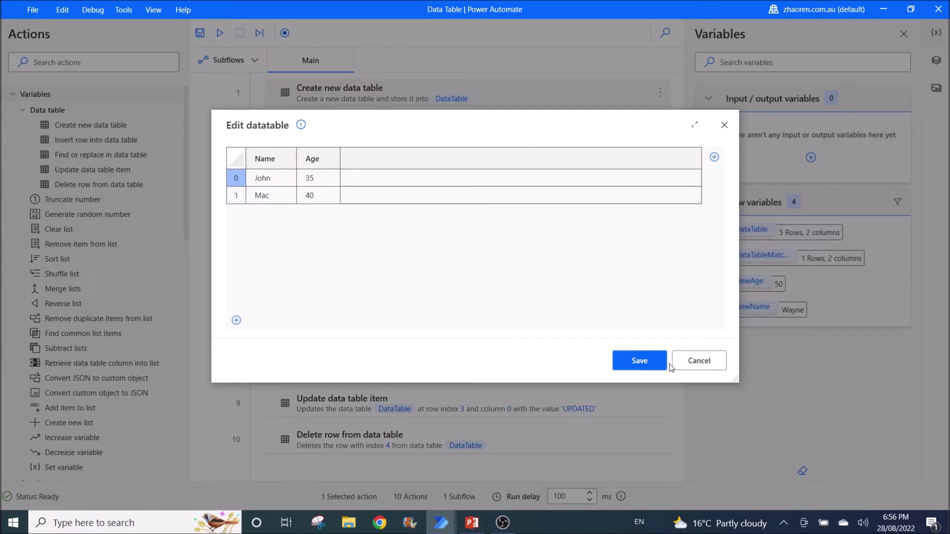
left_click(696, 360)
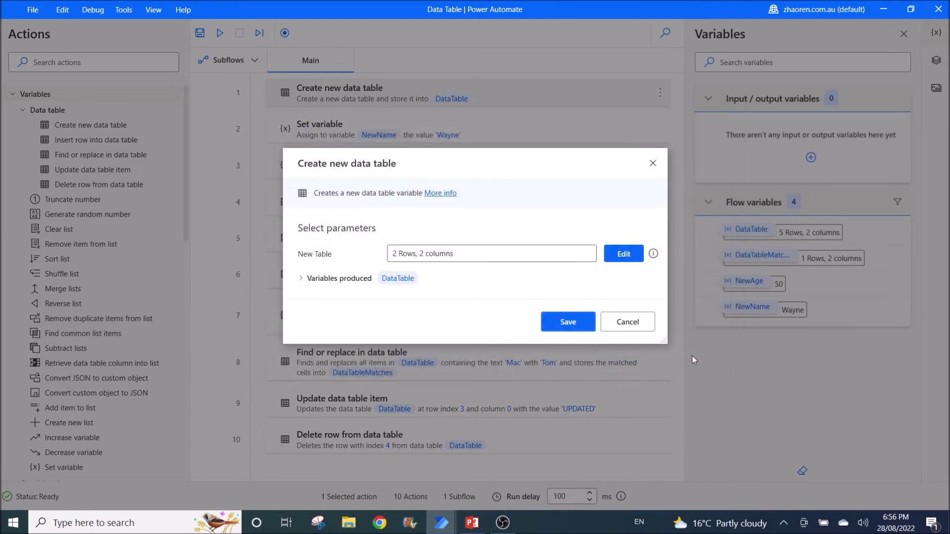
left_click(630, 324)
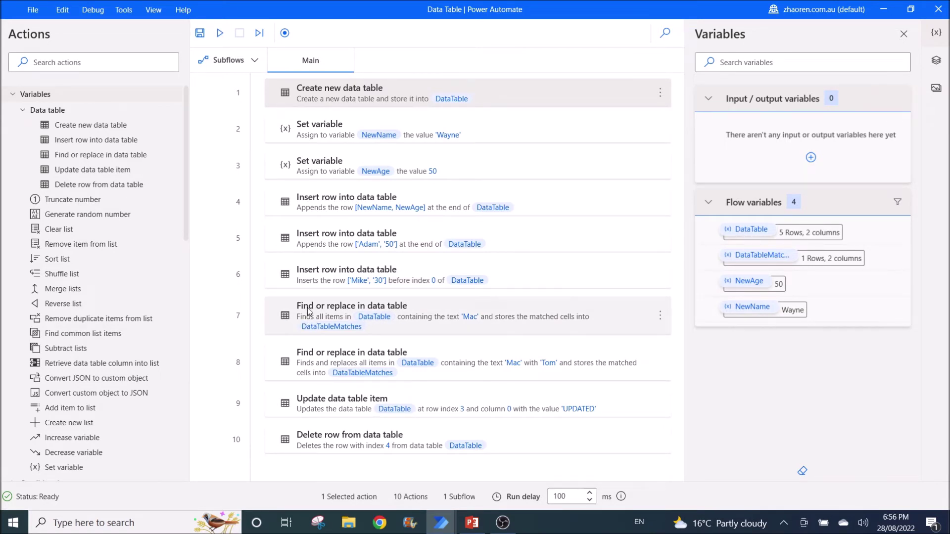
Review the find step searching all of DataTable for 'Mac' in Find mode, leaving it unchanged
left_click(408, 326)
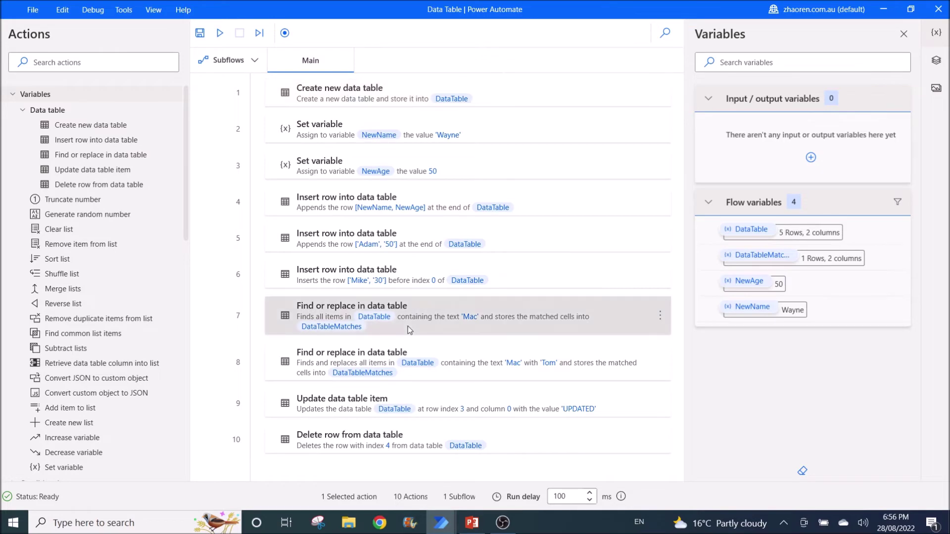
double_click(408, 326)
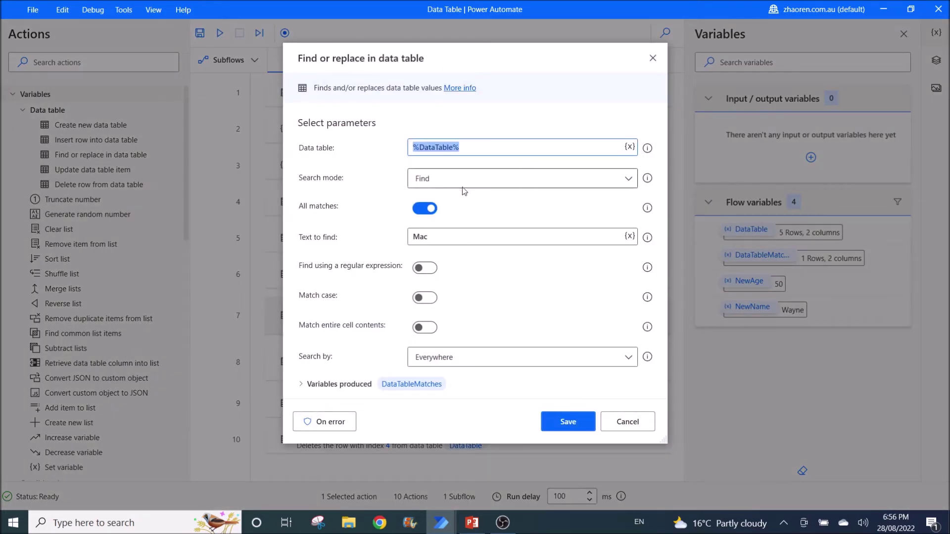
left_click(428, 180)
left_click(439, 179)
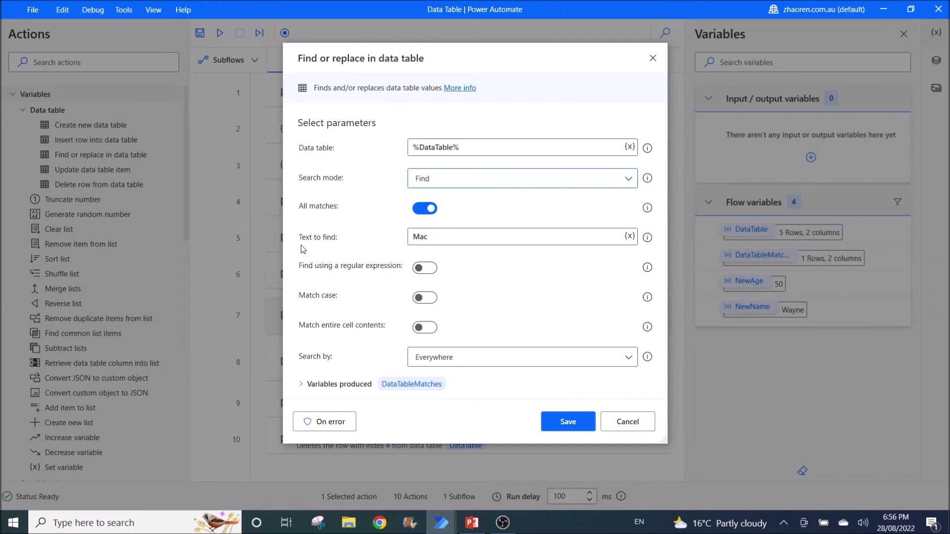
double_click(420, 237)
left_click(435, 358)
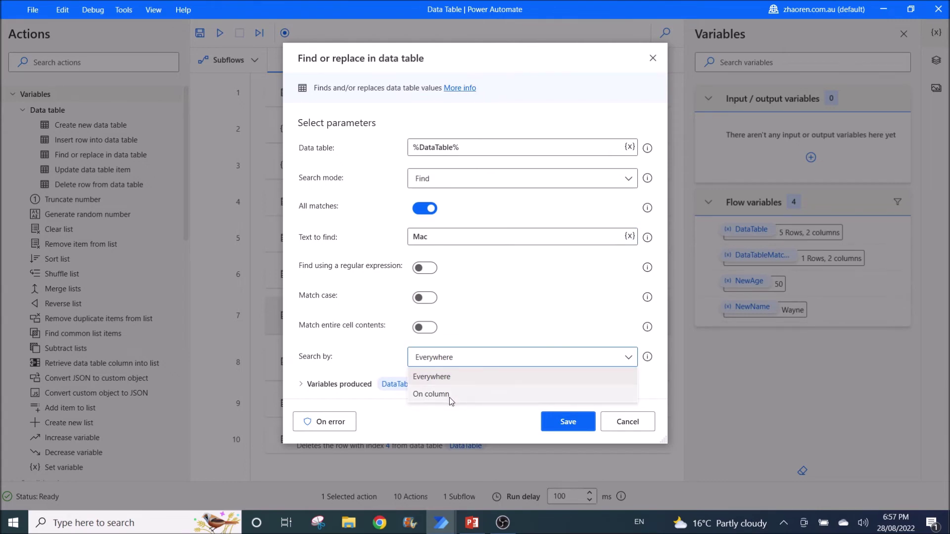
left_click(448, 430)
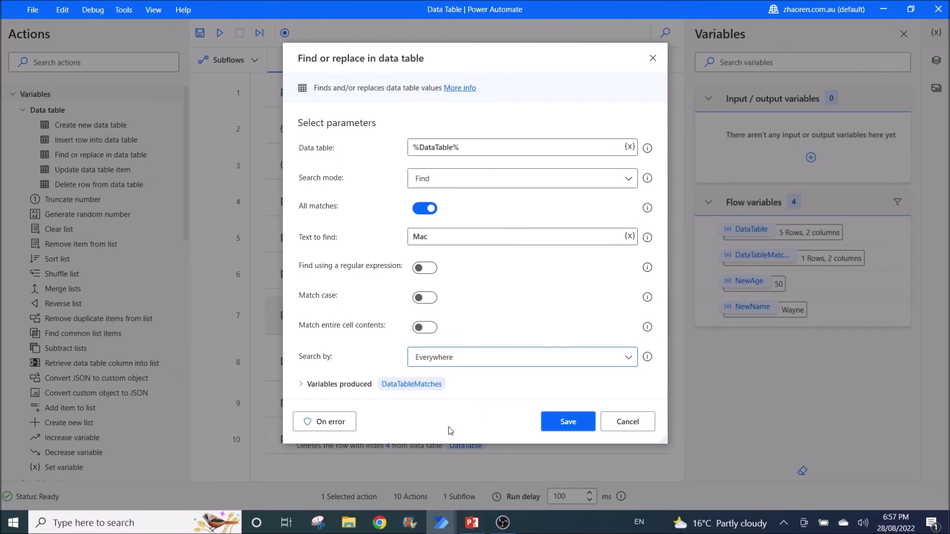
left_click(613, 425)
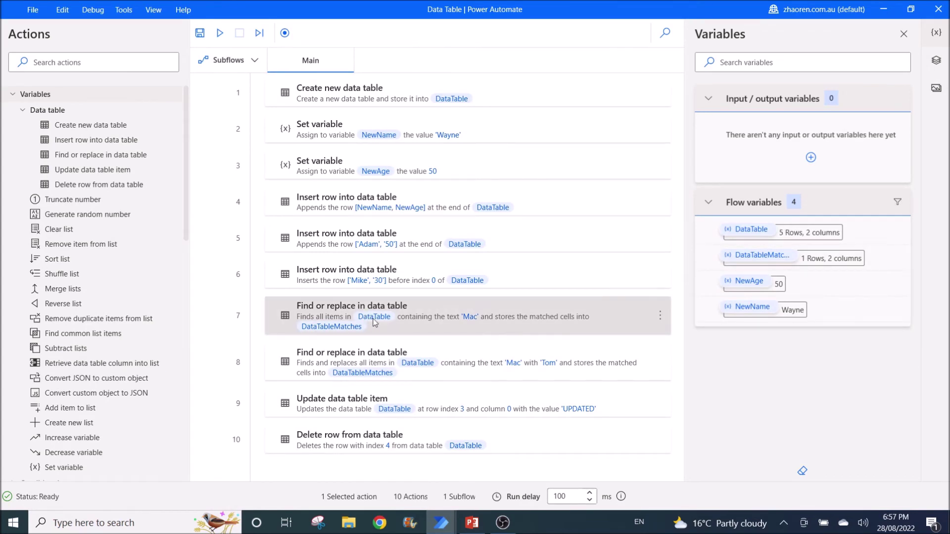
mouse_move(792, 257)
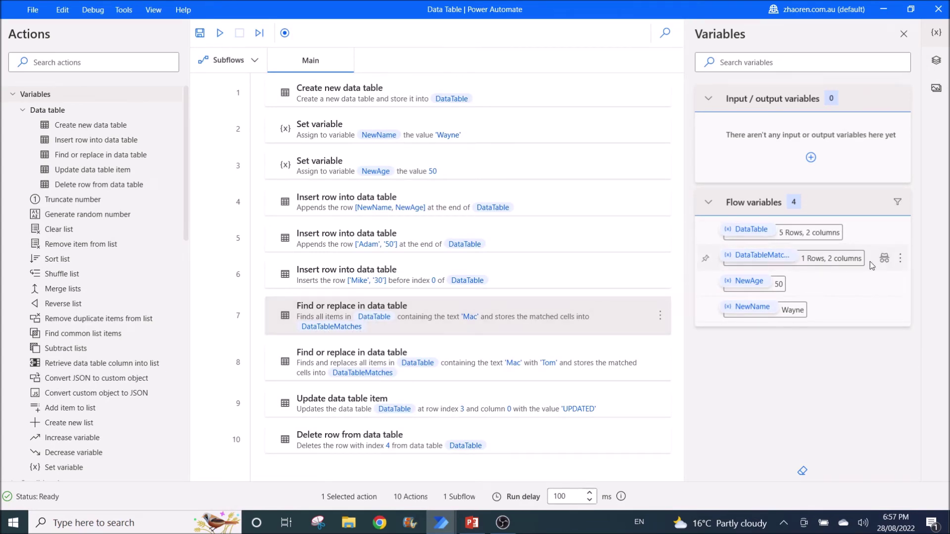
left_click(900, 258)
left_click(861, 263)
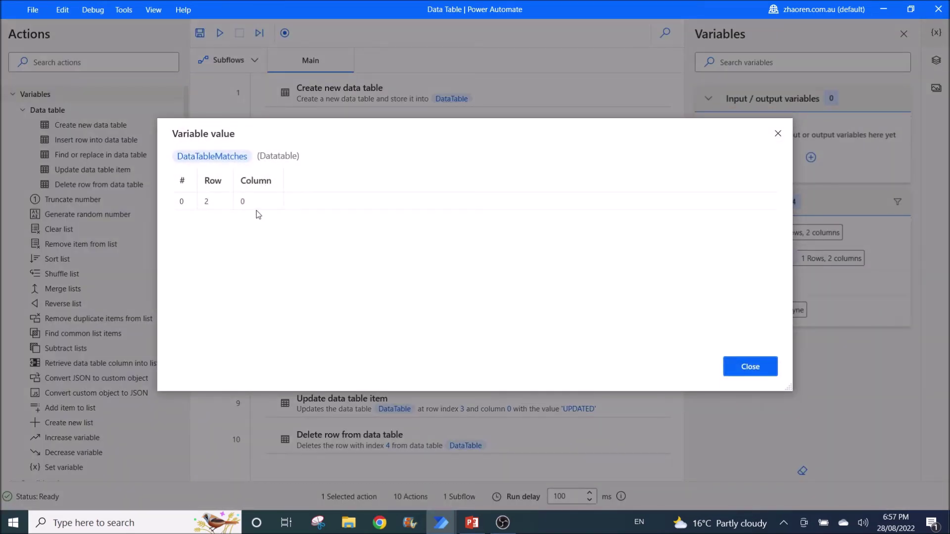
left_click(751, 366)
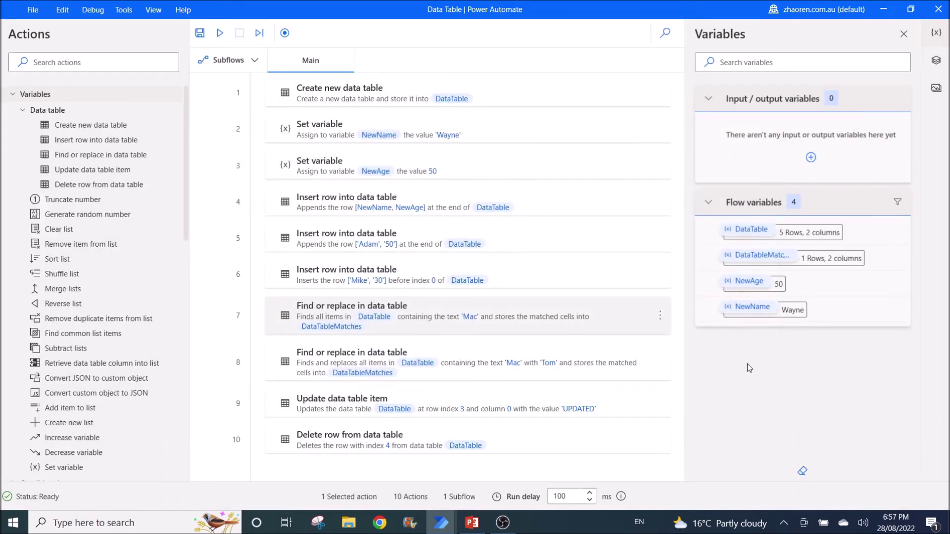
double_click(415, 378)
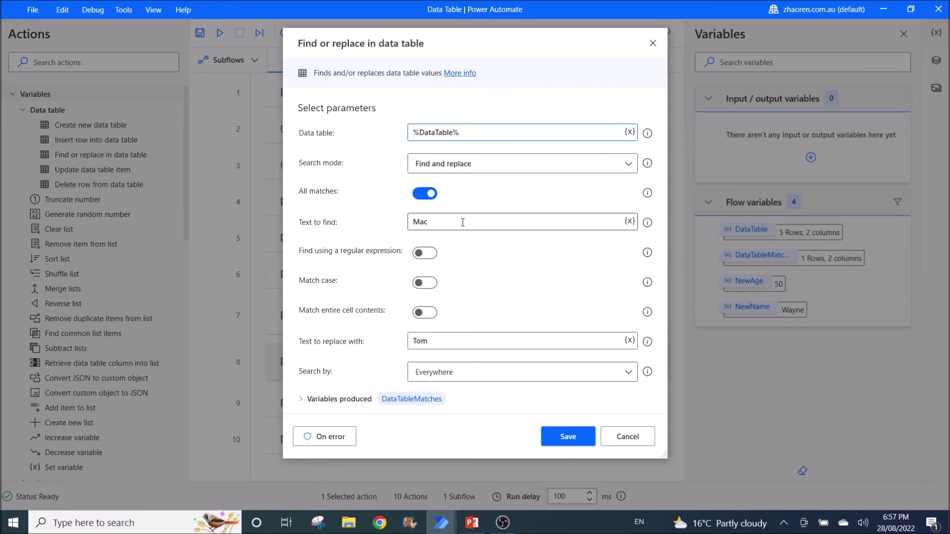
left_click_drag(463, 222, 402, 227)
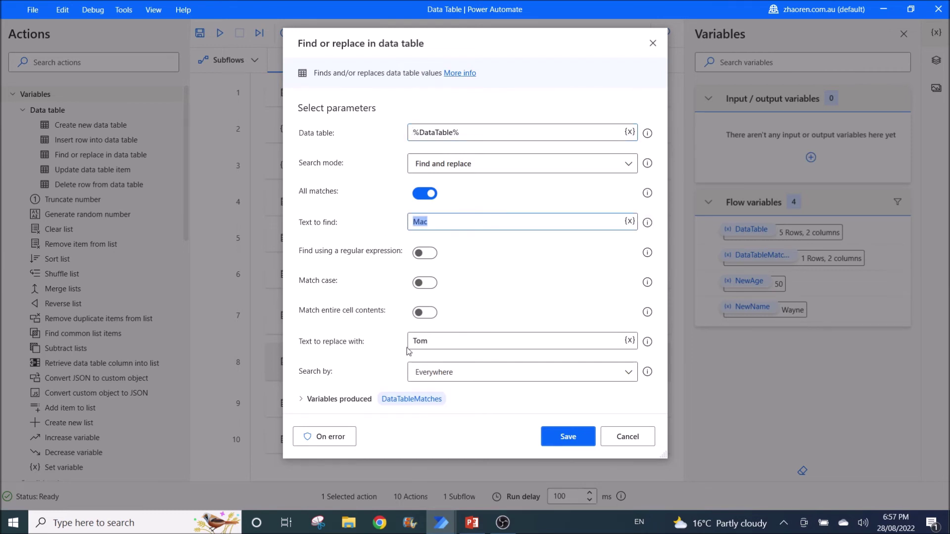
left_click_drag(430, 341, 388, 346)
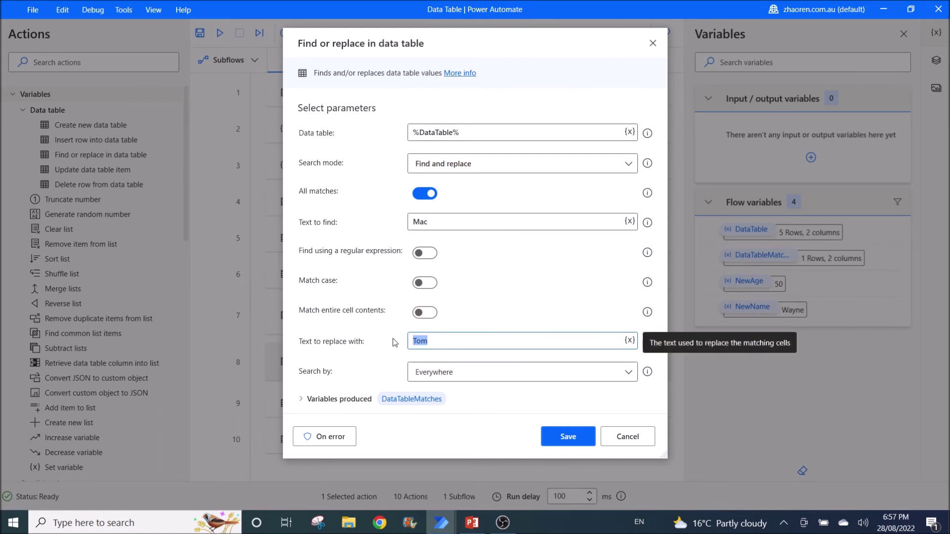
left_click(430, 313)
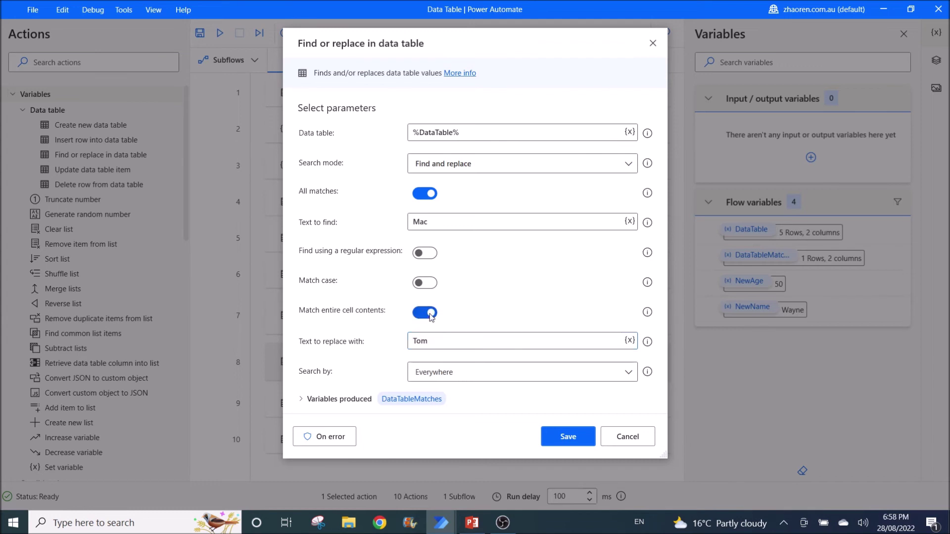
left_click(408, 223)
double_click(407, 225)
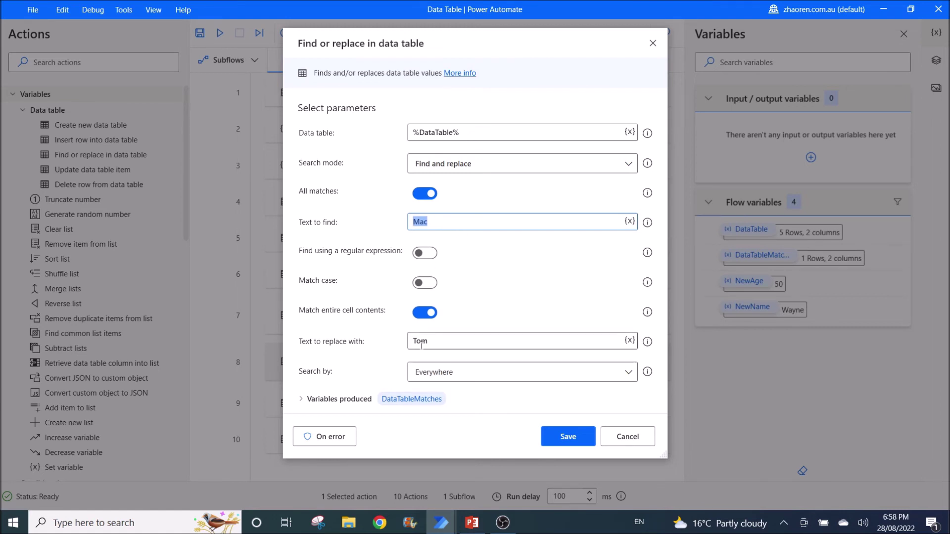
left_click(616, 438)
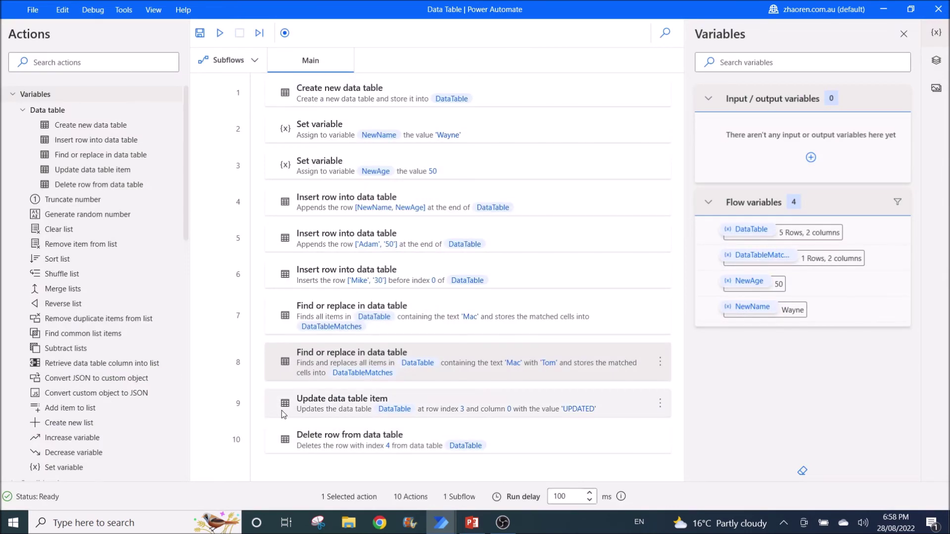
double_click(446, 410)
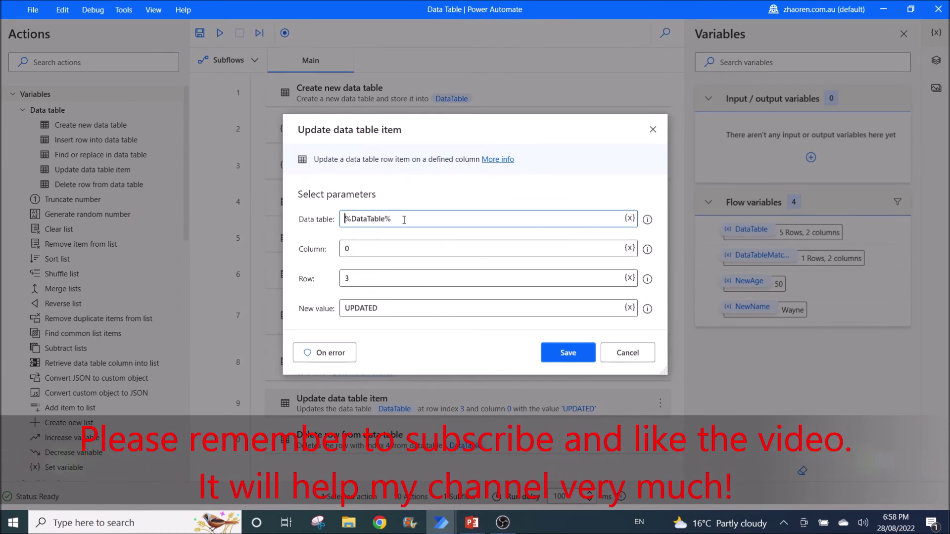
left_click_drag(404, 220, 311, 220)
left_click(346, 248)
left_click_drag(368, 278, 318, 279)
left_click_drag(395, 309, 318, 310)
key("Escape")
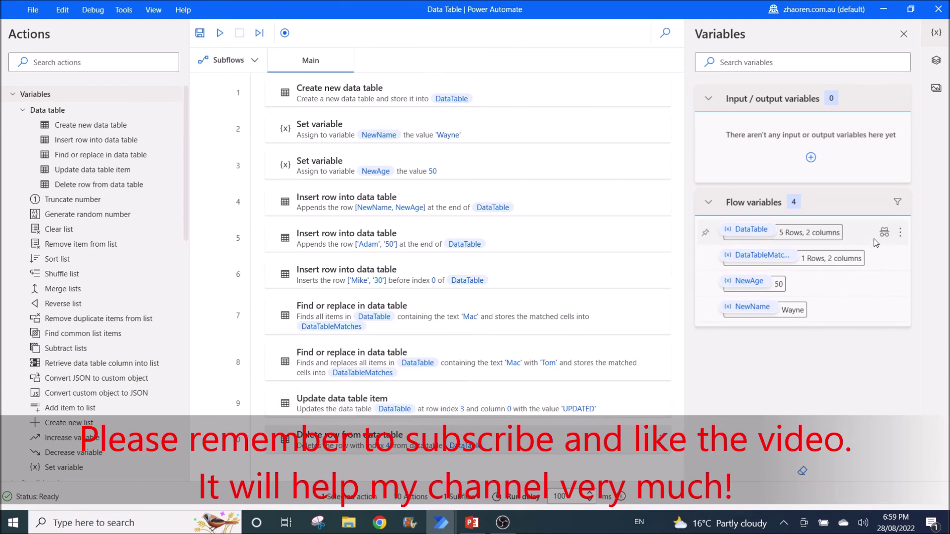
left_click(900, 232)
left_click(854, 241)
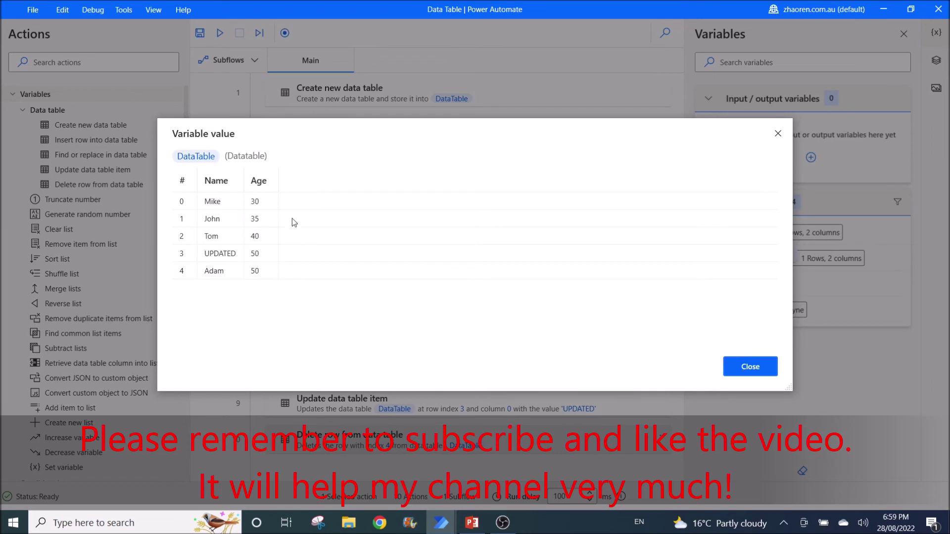
left_click(214, 271)
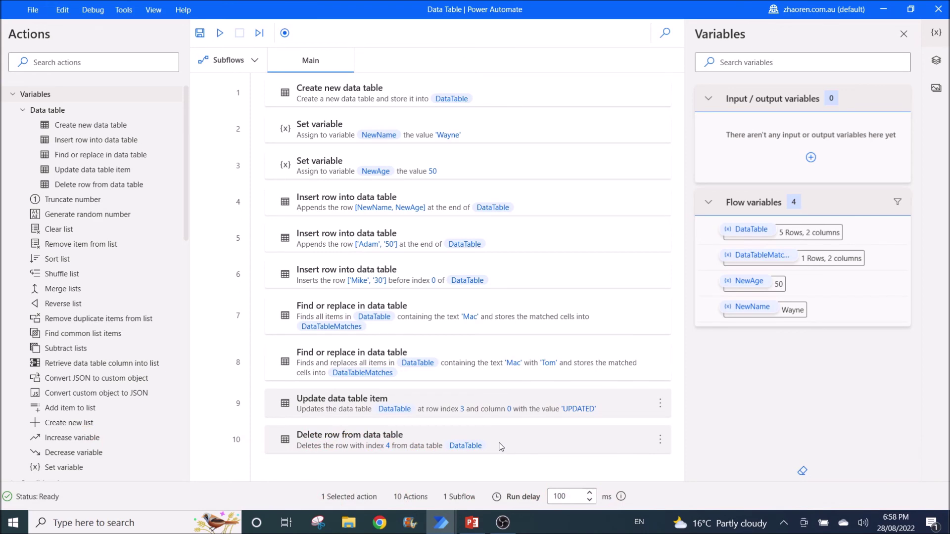
double_click(502, 446)
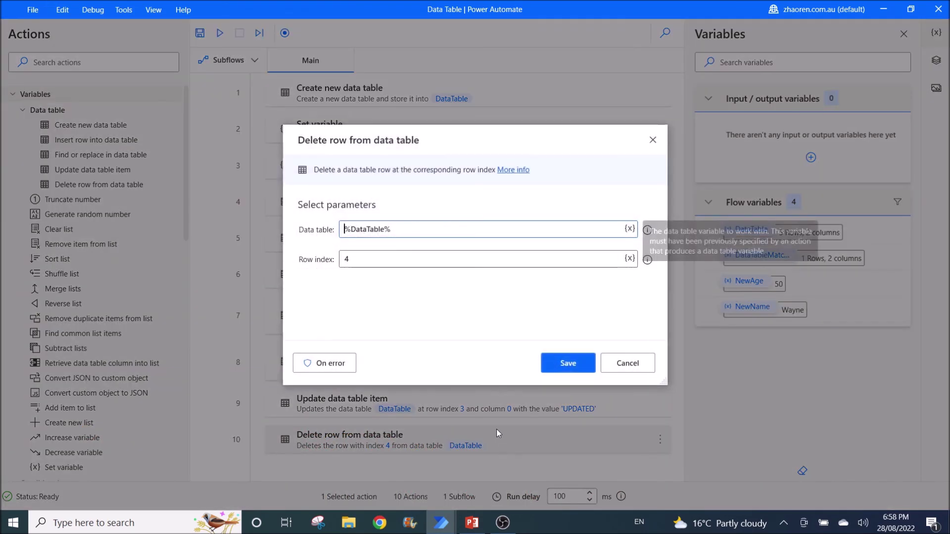
left_click_drag(398, 229, 311, 232)
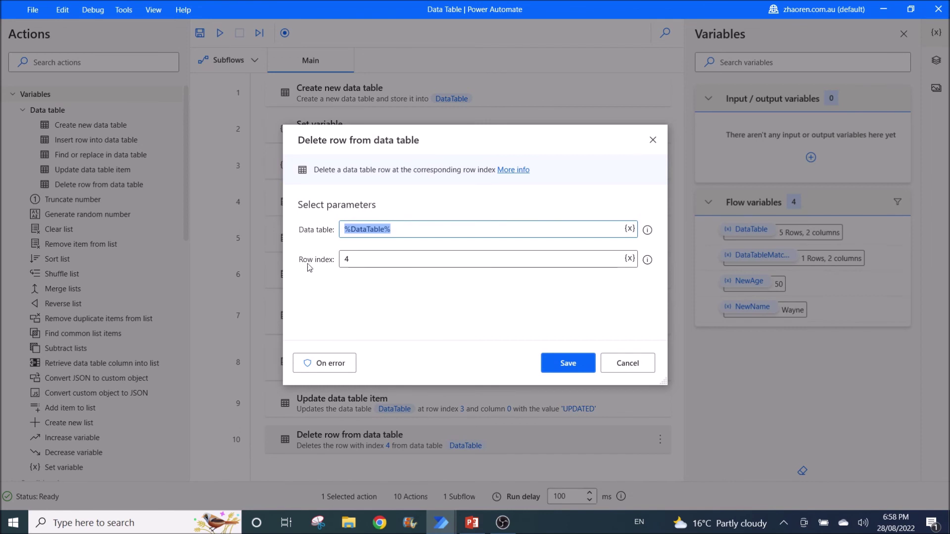
left_click_drag(358, 260, 335, 260)
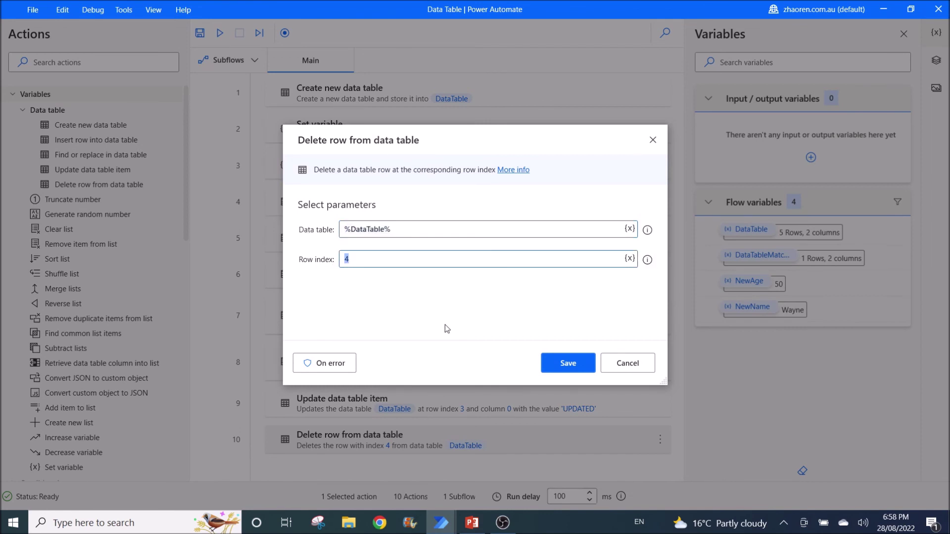
left_click(618, 364)
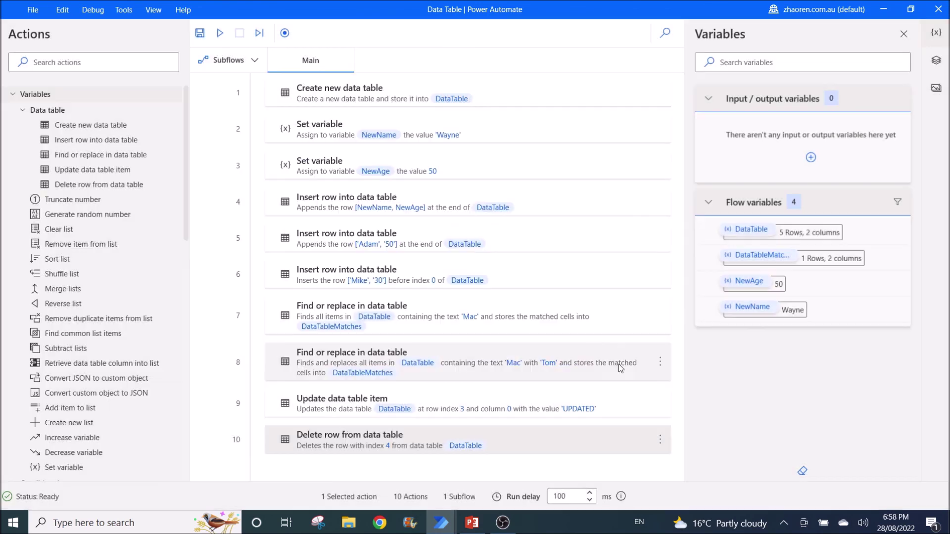
left_click(898, 236)
left_click(866, 243)
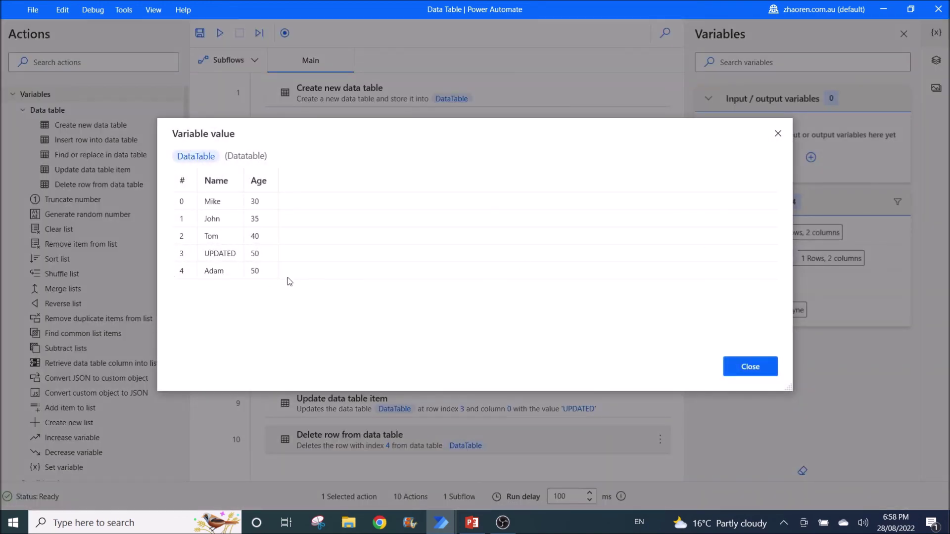
left_click(754, 368)
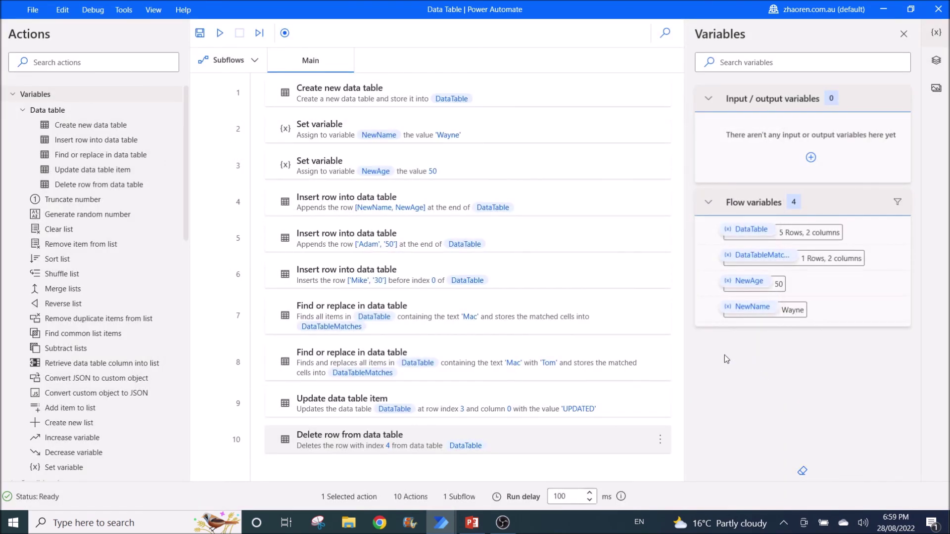